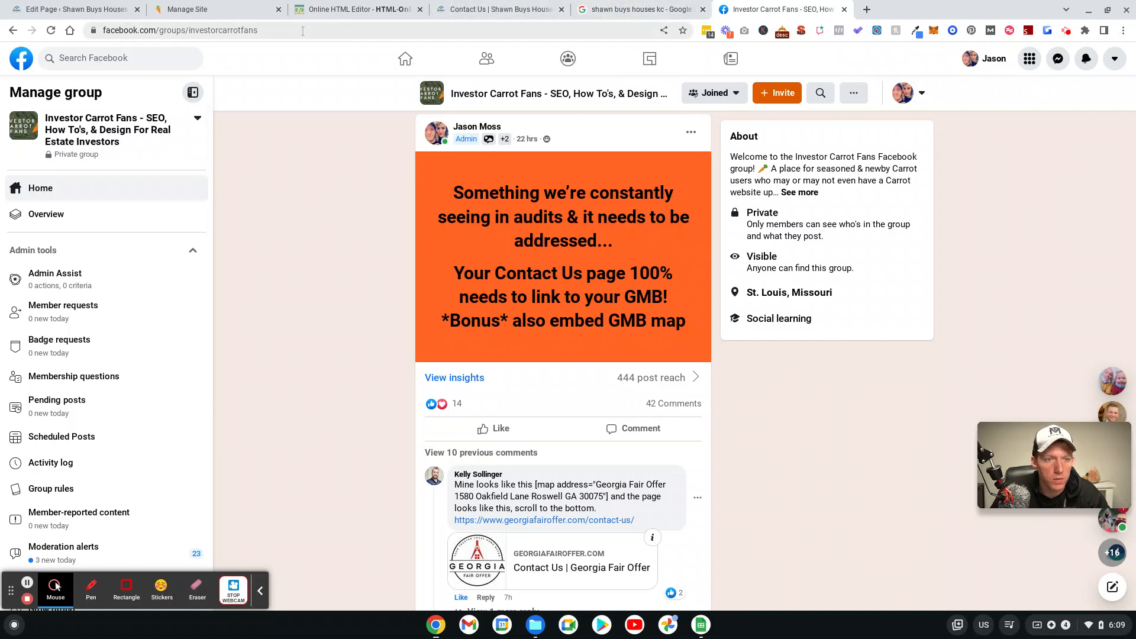
# - Review the contact info and map on the live Contact Us page, and follow the company-name link to its Google Maps listing
pyautogui.click(465, 12)
pyautogui.click(490, 176)
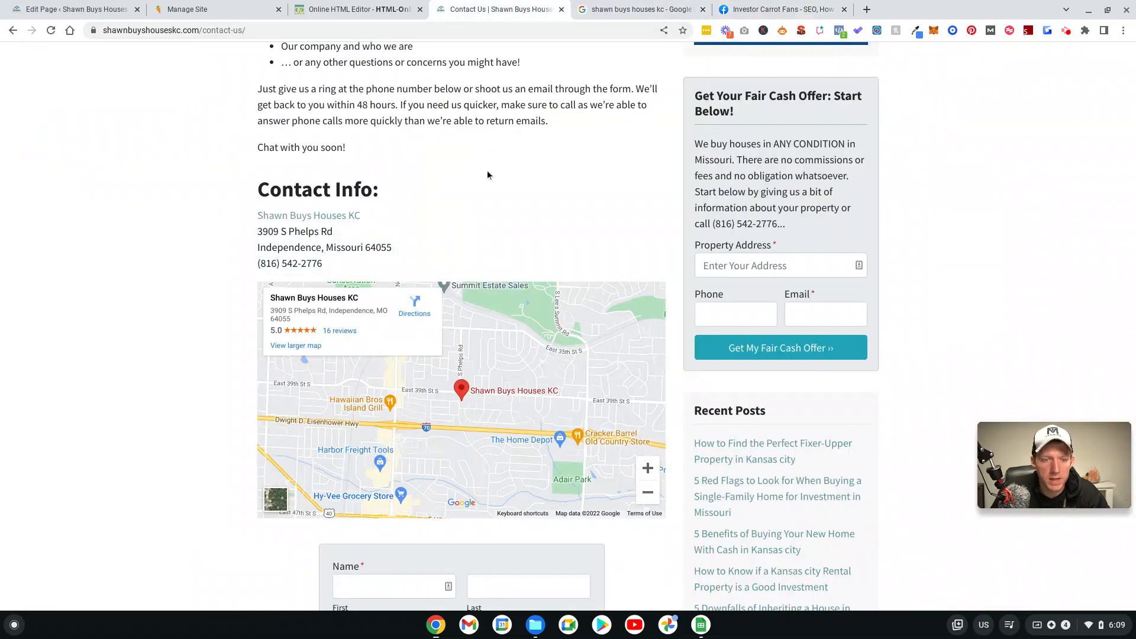
pyautogui.scroll(3, 178, 193)
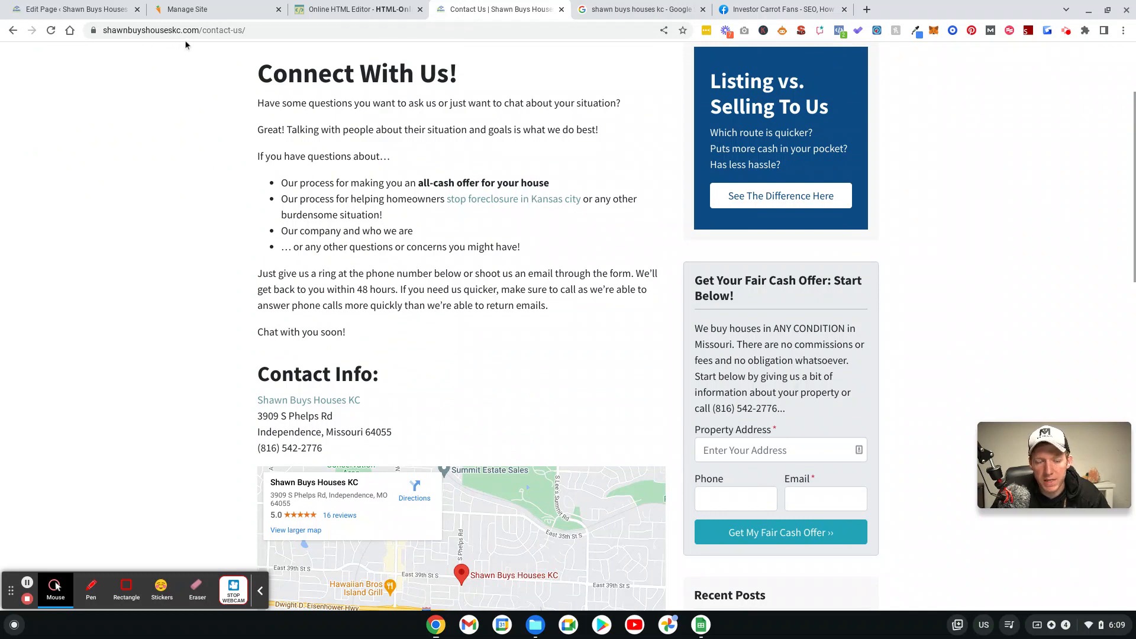
pyautogui.scroll(-2, 314, 140)
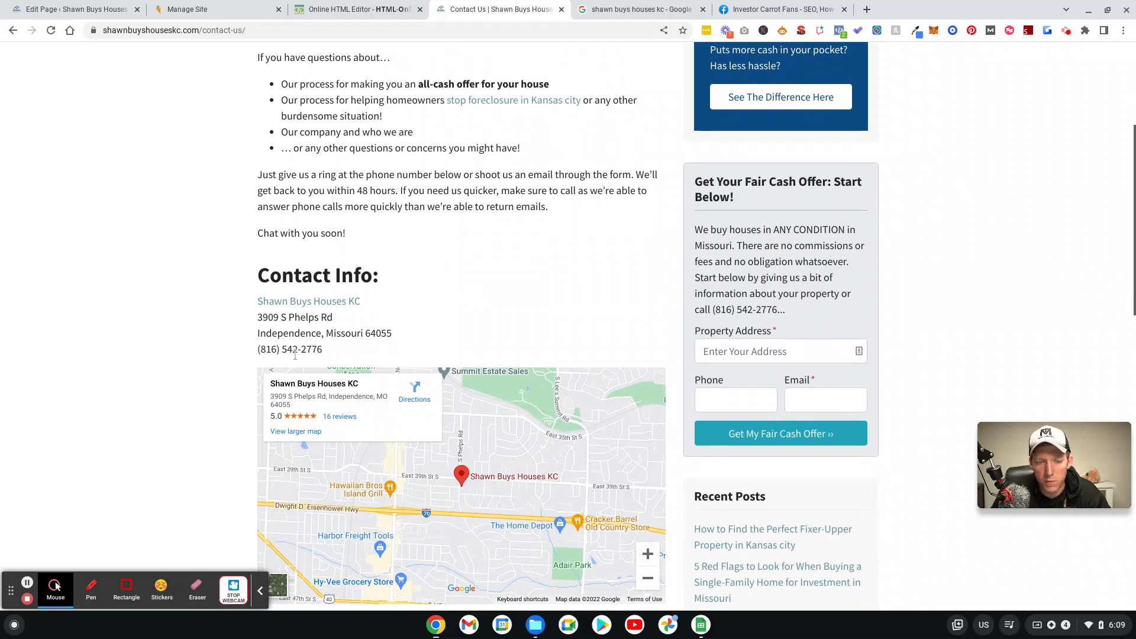
pyautogui.scroll(-2, 228, 373)
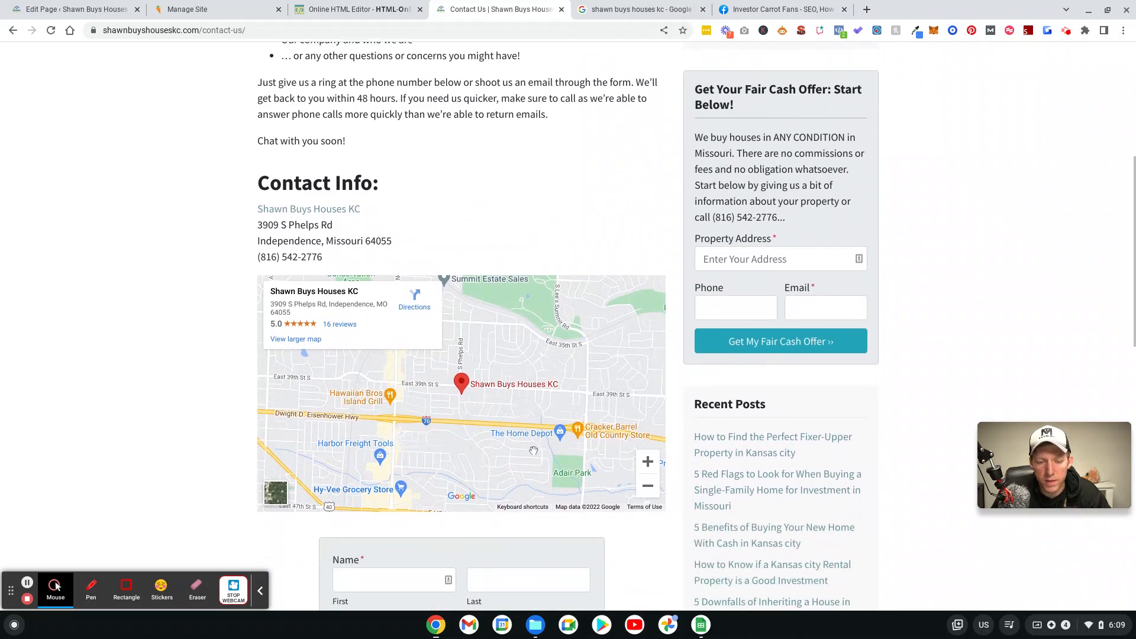
pyautogui.click(325, 214)
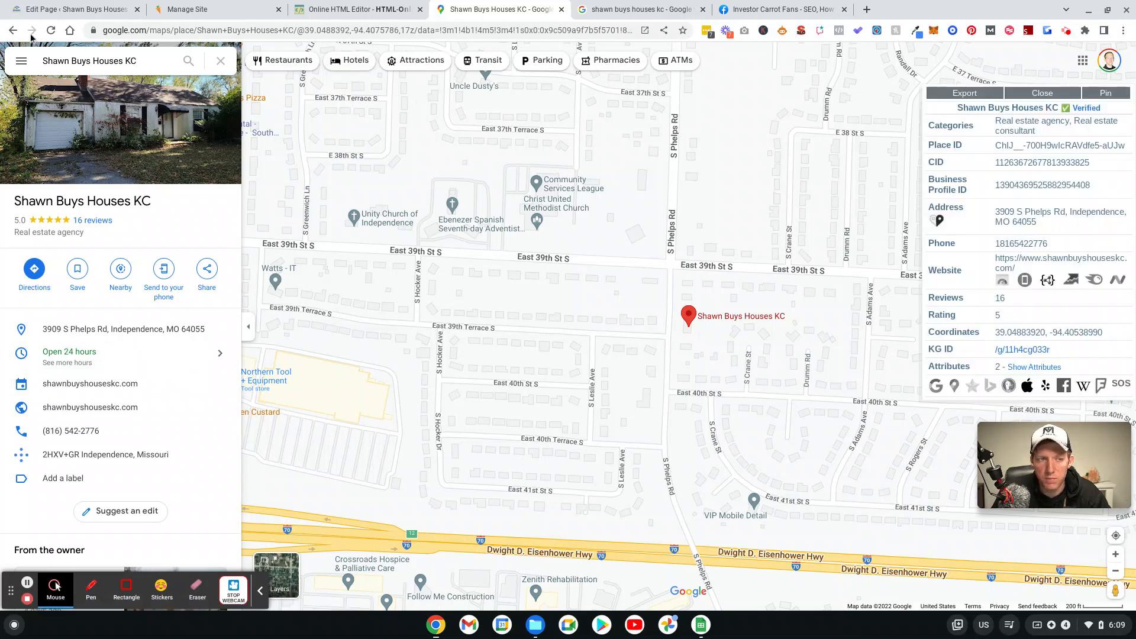
pyautogui.click(13, 30)
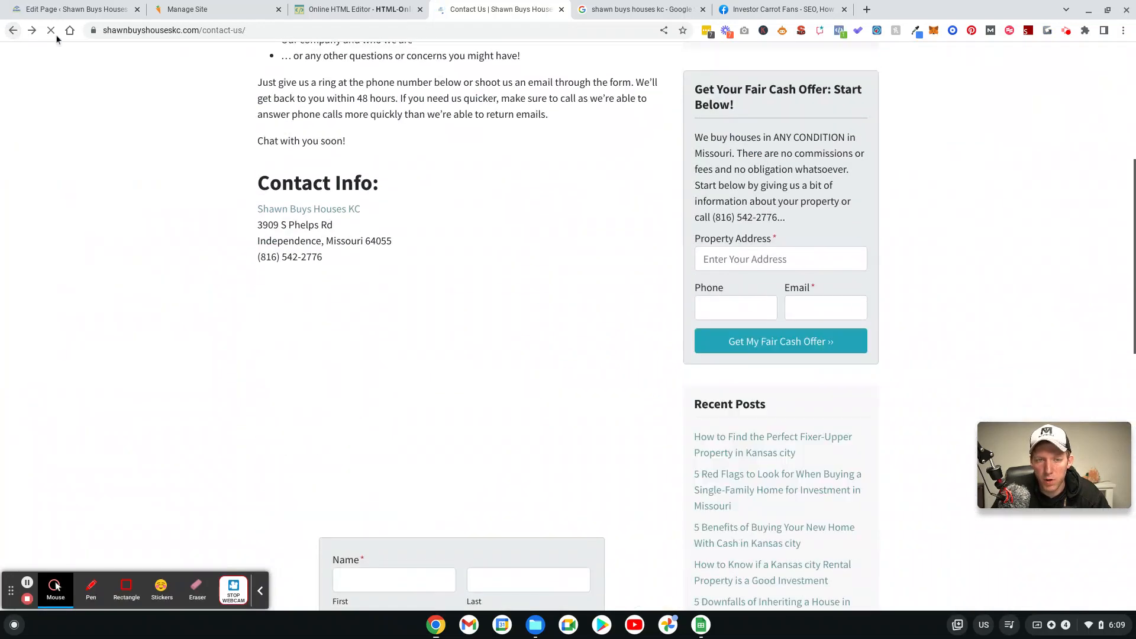
# - Examine the contact info and map shortcodes in the Contact Us page editor and the company details in the site's general settings
pyautogui.click(83, 13)
pyautogui.scroll(3, 212, 219)
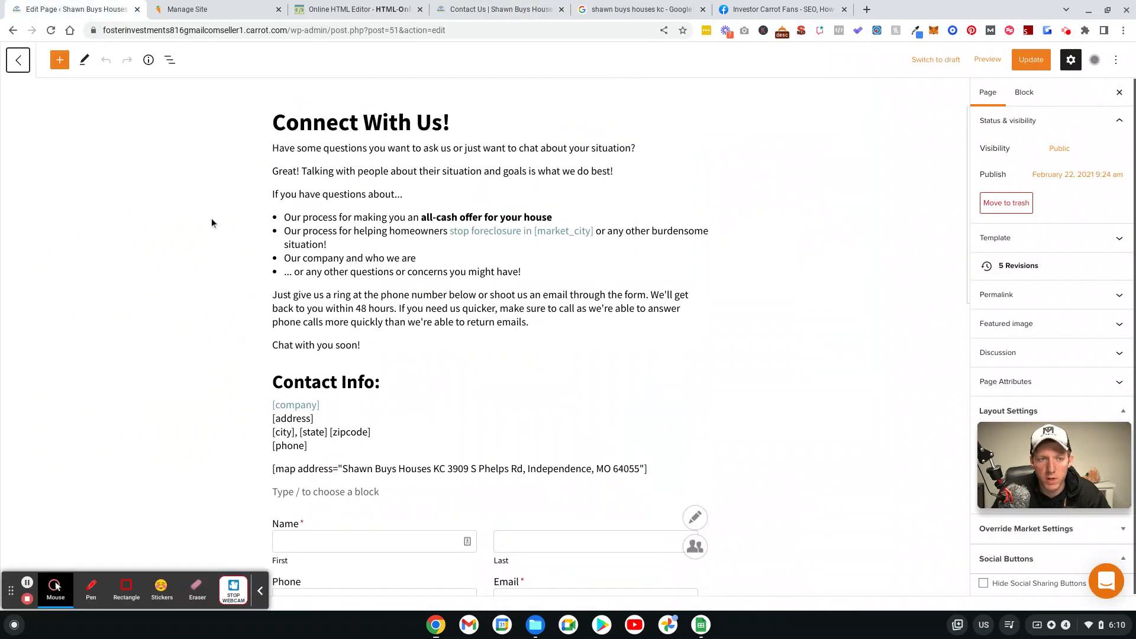
pyautogui.scroll(2, 211, 223)
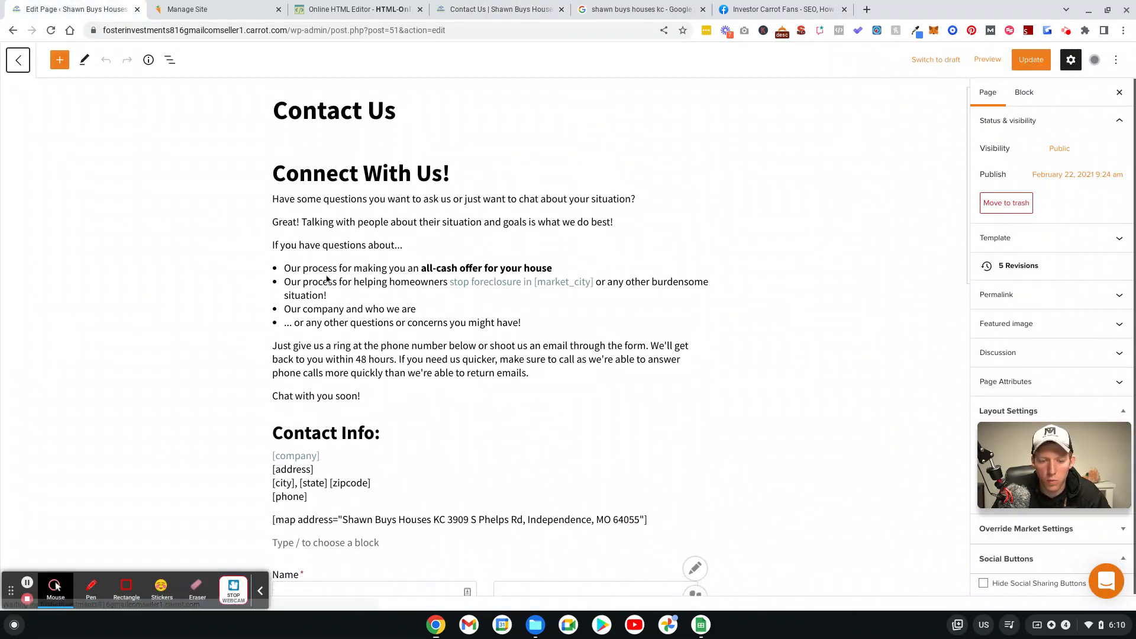
pyautogui.scroll(-3, 327, 279)
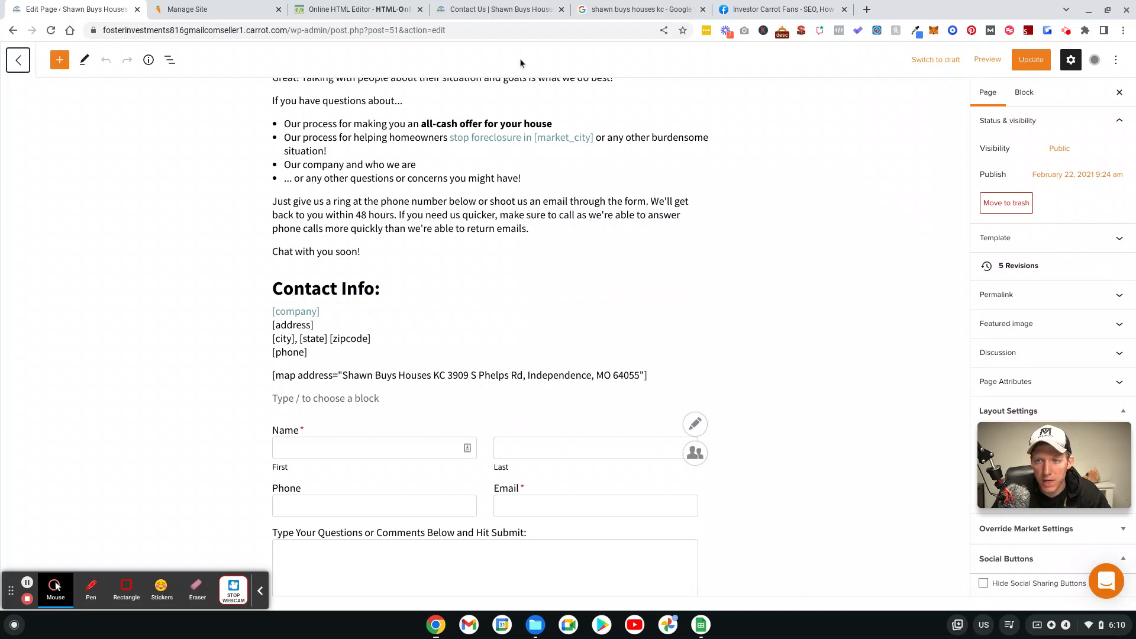
pyautogui.click(225, 10)
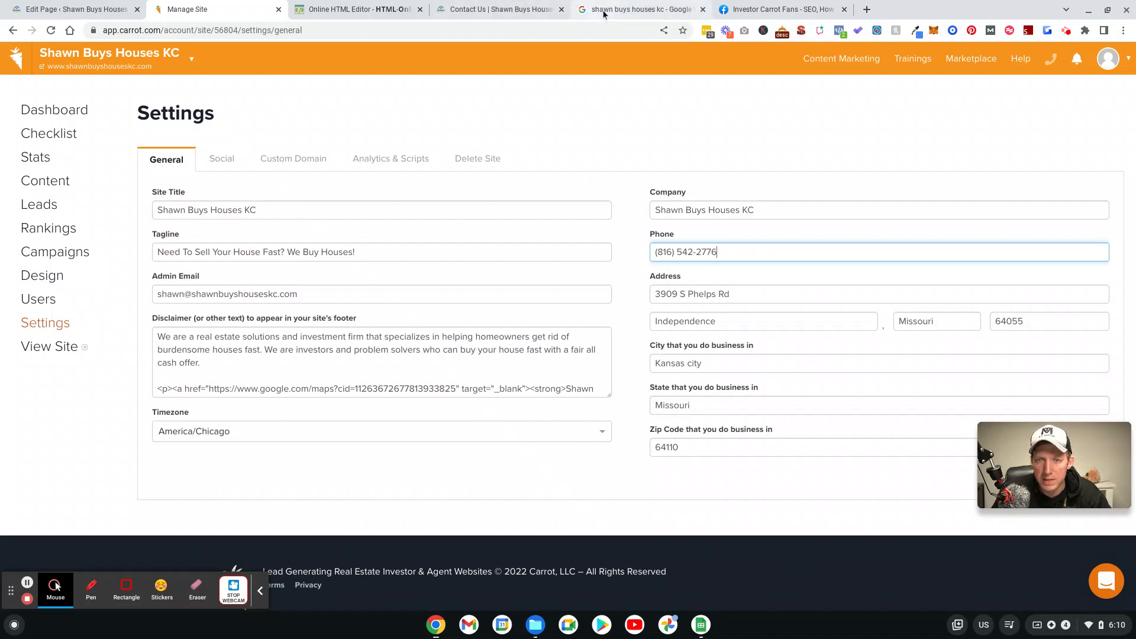
# - Highlight the business address in the Google search listing for Shawn Buys Houses KC
pyautogui.click(639, 9)
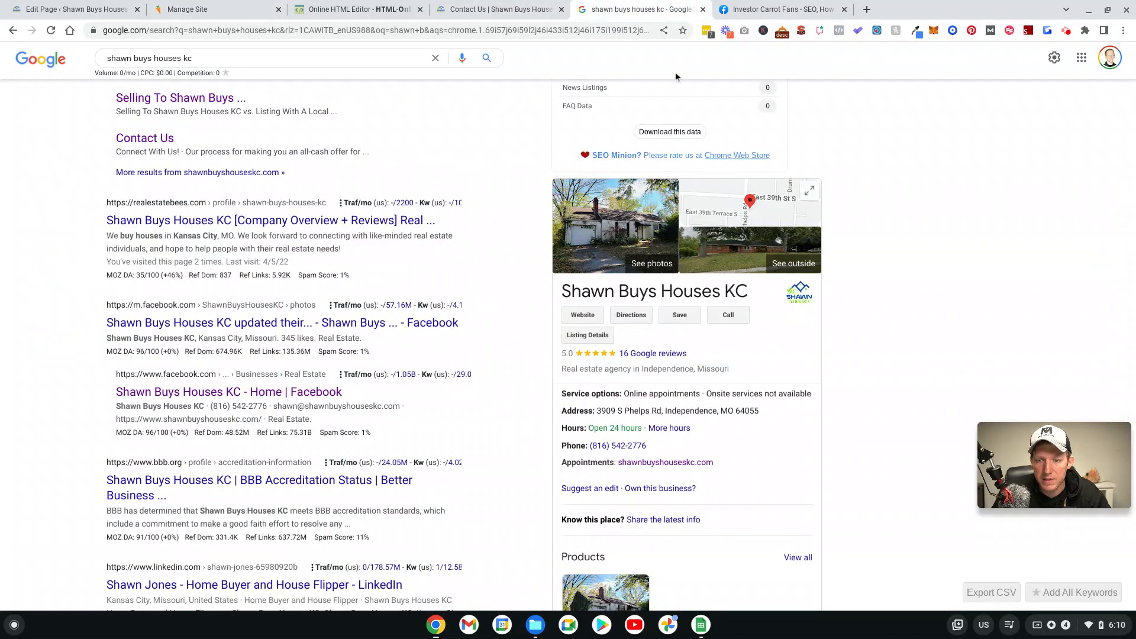
pyautogui.click(560, 413)
pyautogui.moveTo(567, 414); pyautogui.dragTo(800, 423)
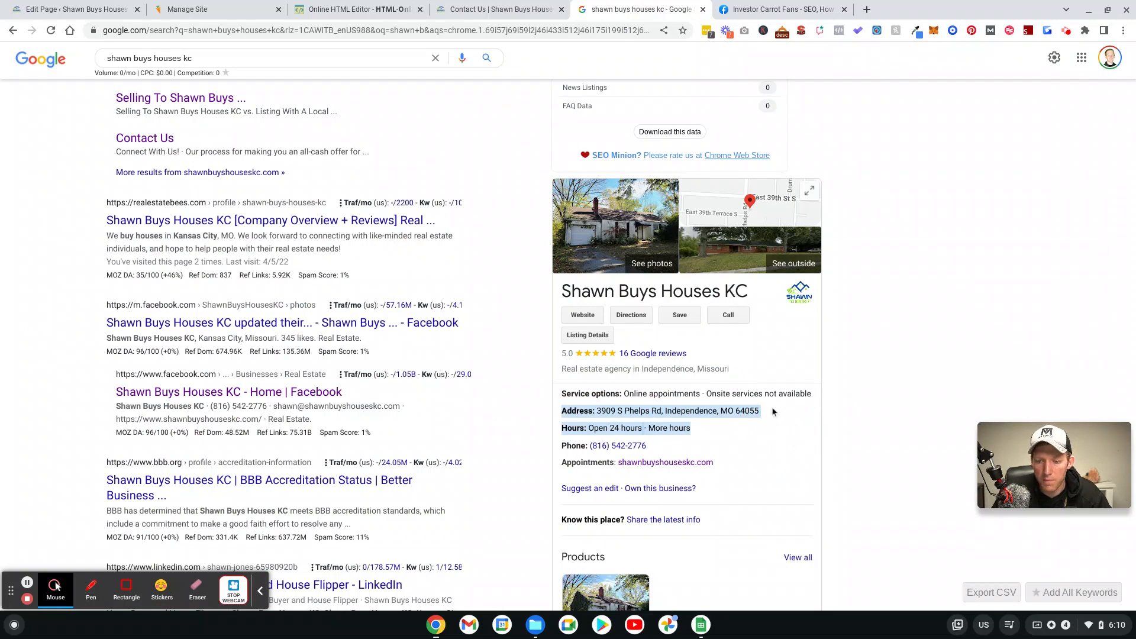
pyautogui.click(852, 397)
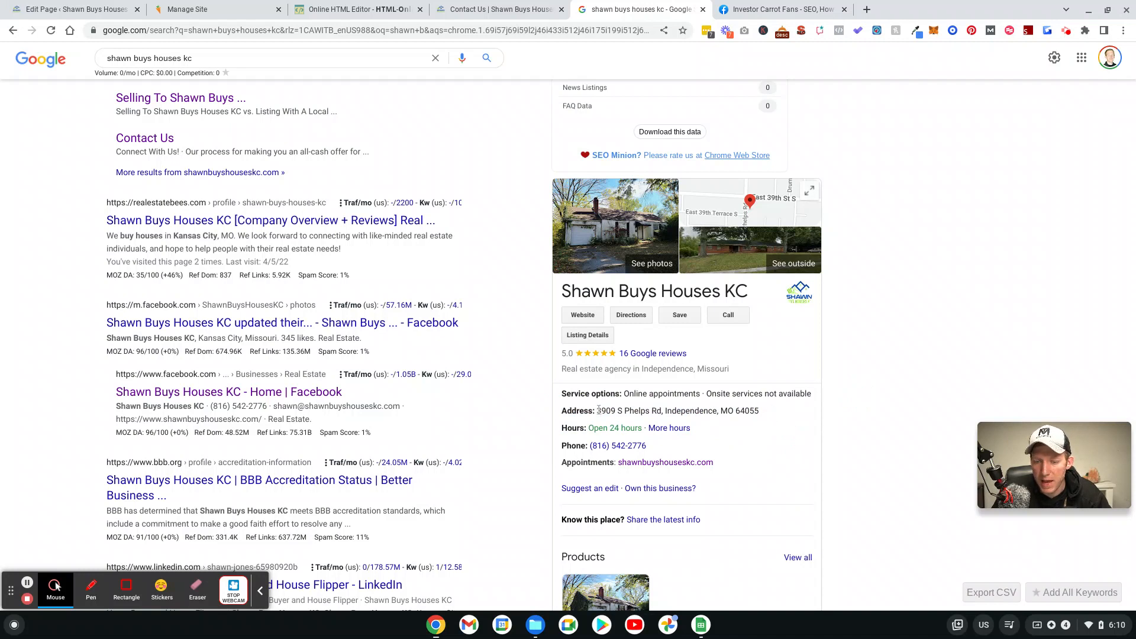
pyautogui.moveTo(599, 410); pyautogui.dragTo(792, 417)
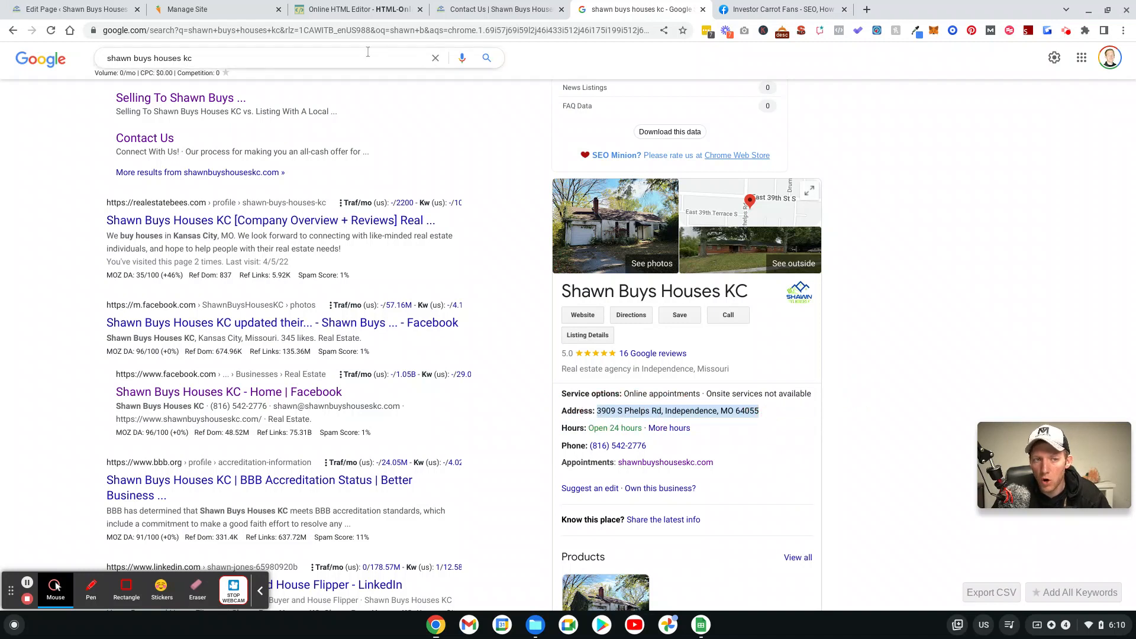
# - Inspect the link on the [company] shortcode in the page editor, and generate the Google listing's Maps URL with GatherUp
pyautogui.click(104, 10)
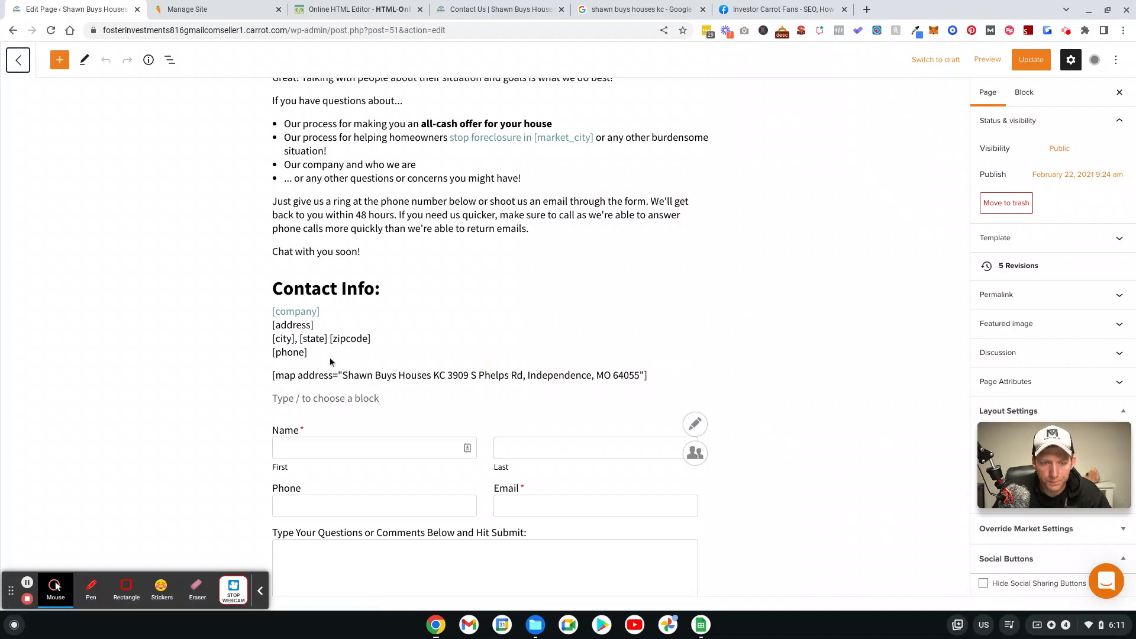
pyautogui.click(310, 313)
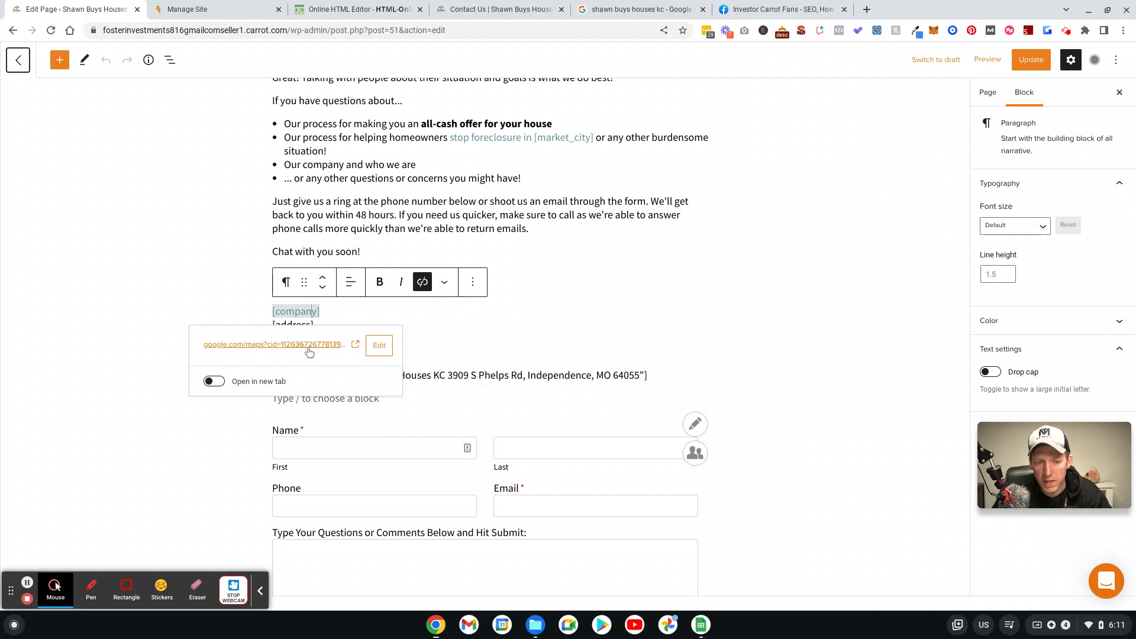
pyautogui.click(624, 10)
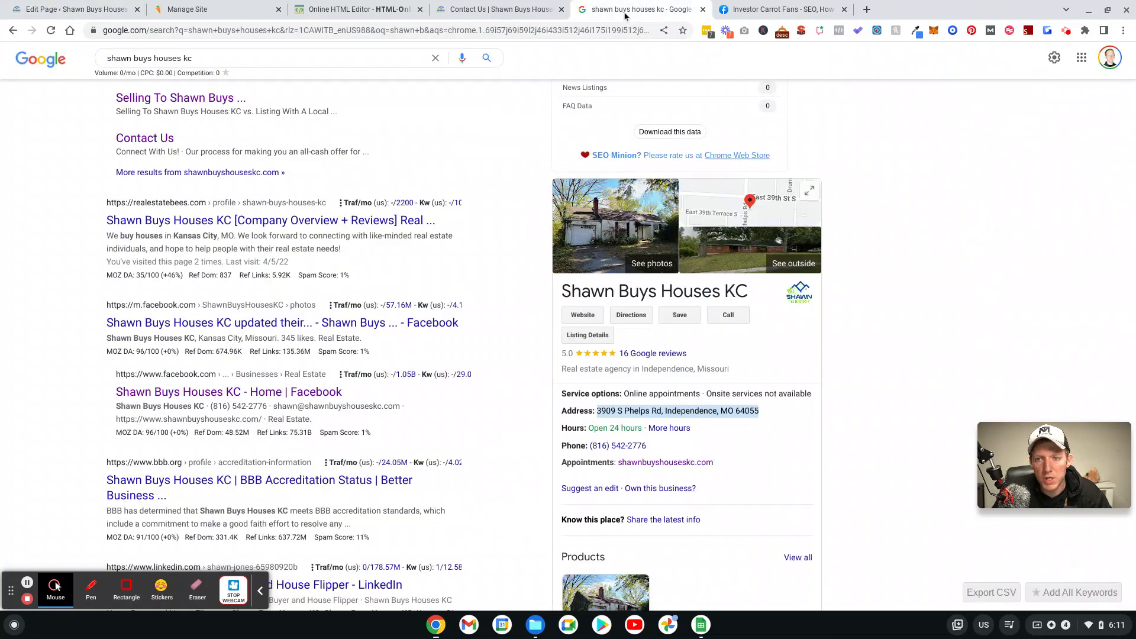
pyautogui.click(527, 336)
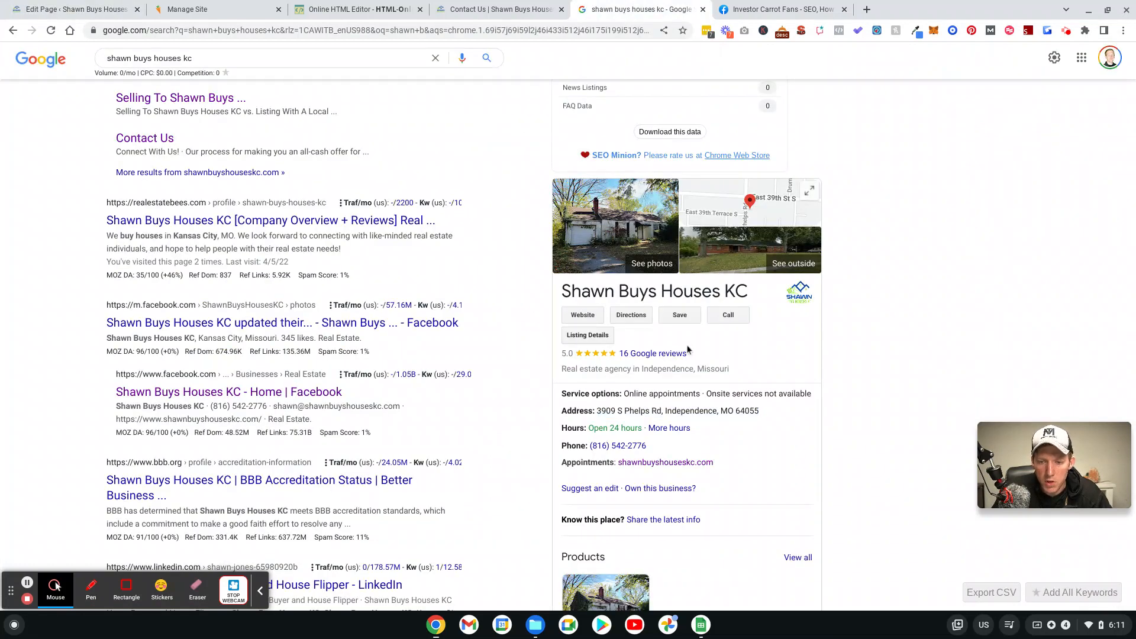
pyautogui.click(821, 32)
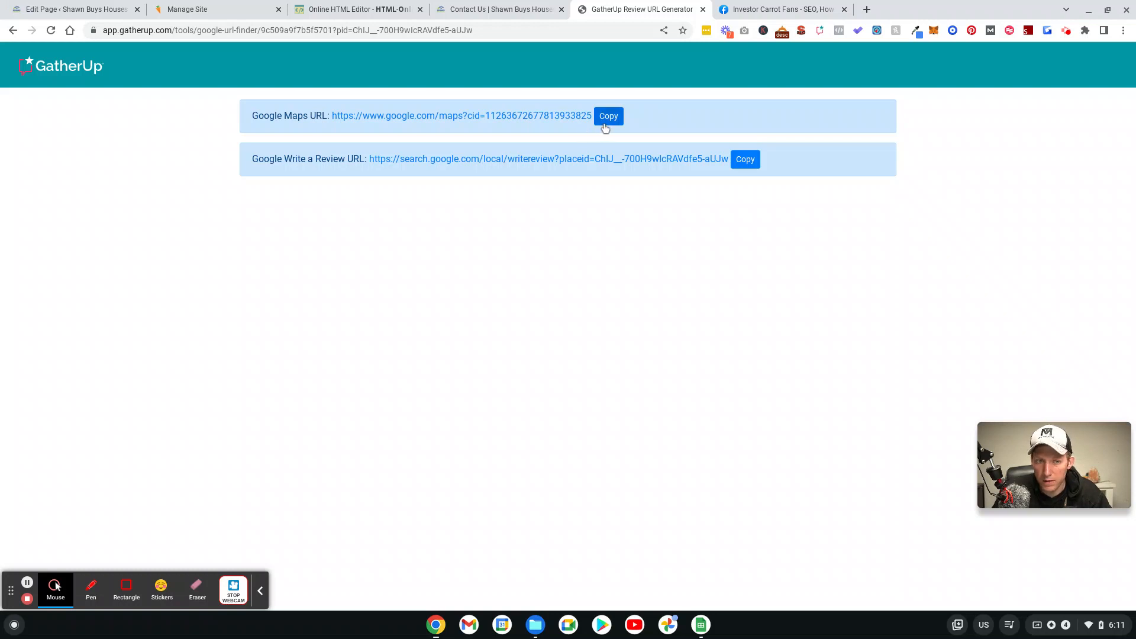
# - Return to the "shawn buys houses kc" search, open it in Google Maps and copy the listing's share link
pyautogui.click(11, 30)
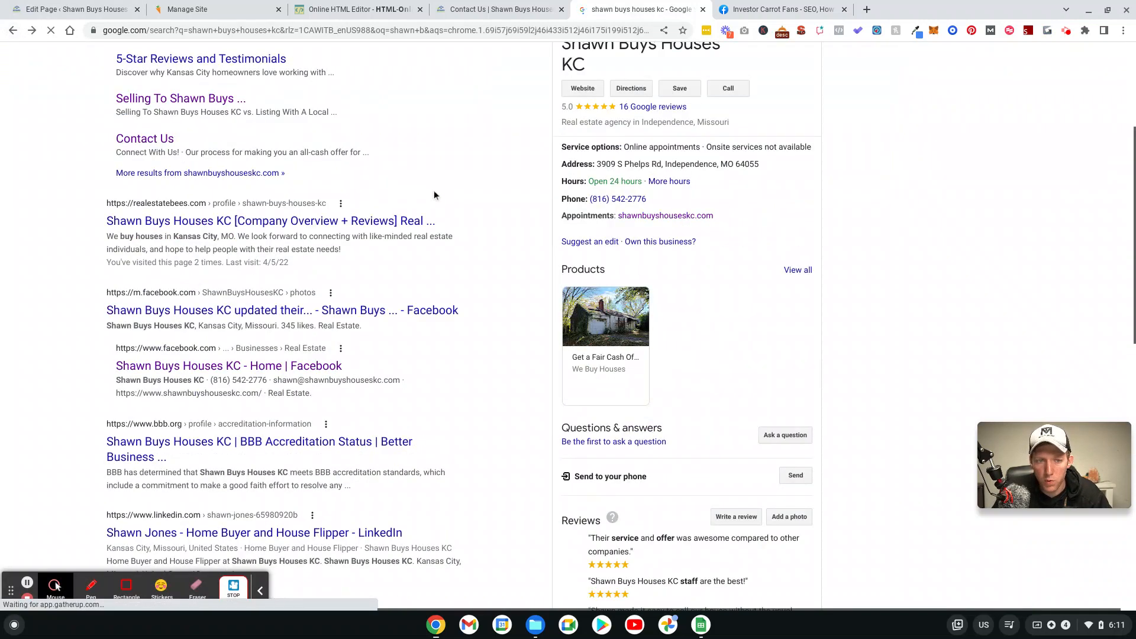
pyautogui.scroll(3, 463, 200)
pyautogui.scroll(-2, 487, 321)
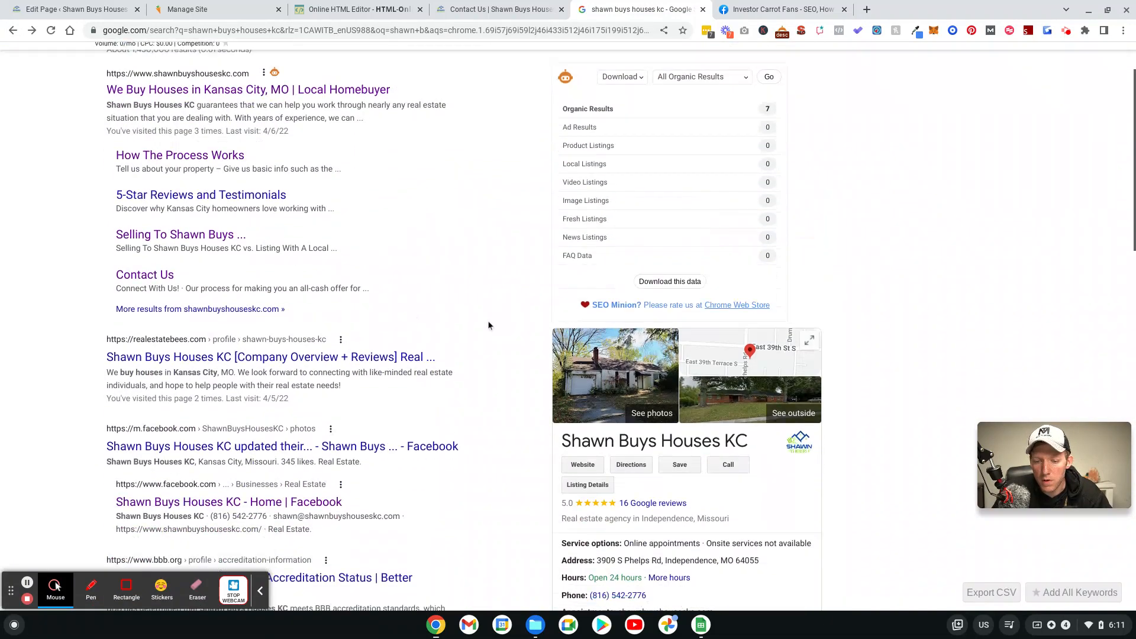
pyautogui.scroll(-5, 480, 371)
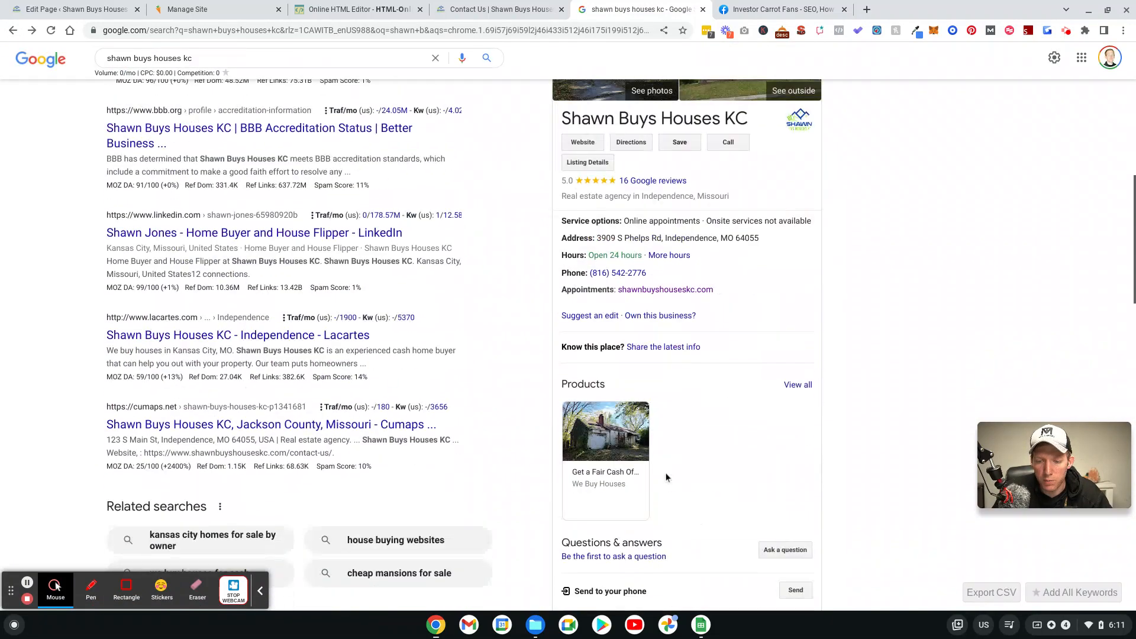
pyautogui.scroll(7, 661, 445)
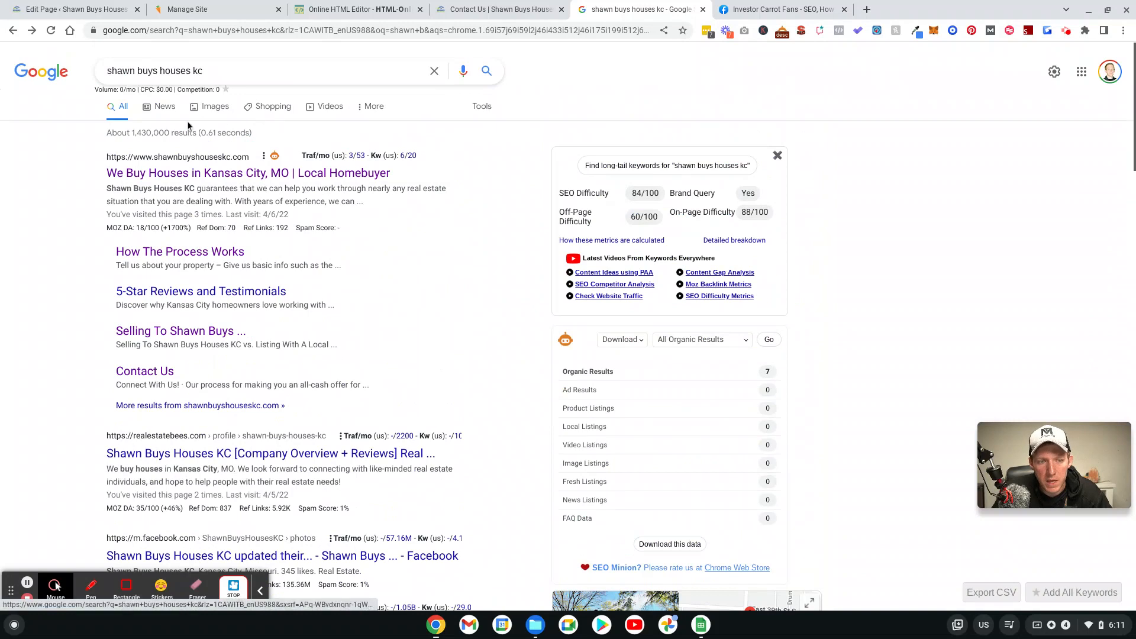
pyautogui.click(371, 107)
pyautogui.click(383, 133)
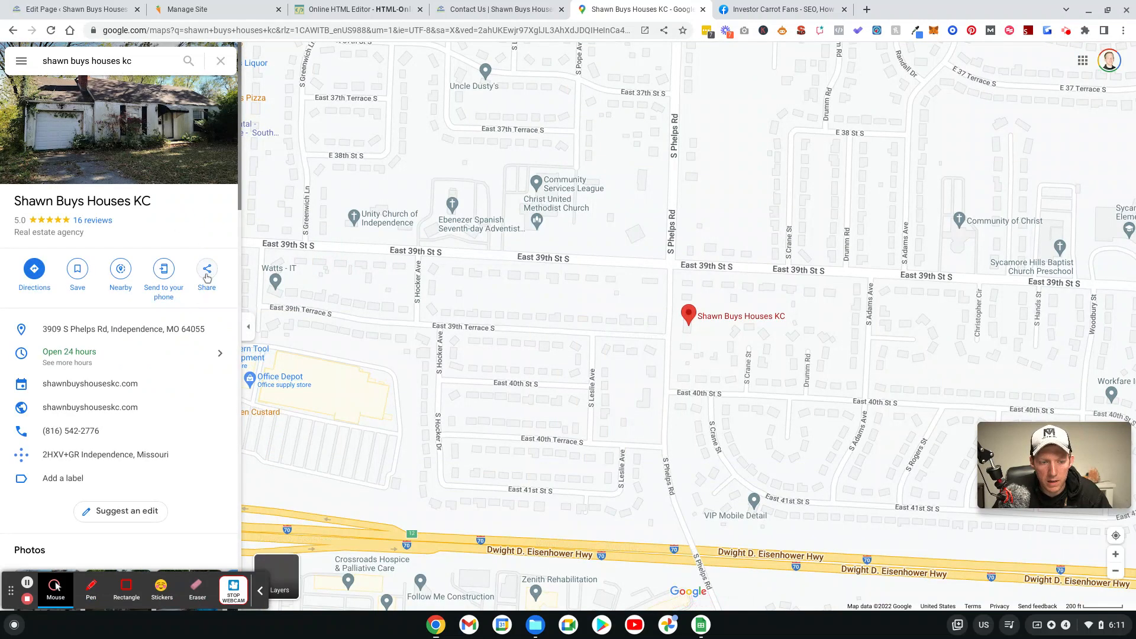
pyautogui.click(207, 272)
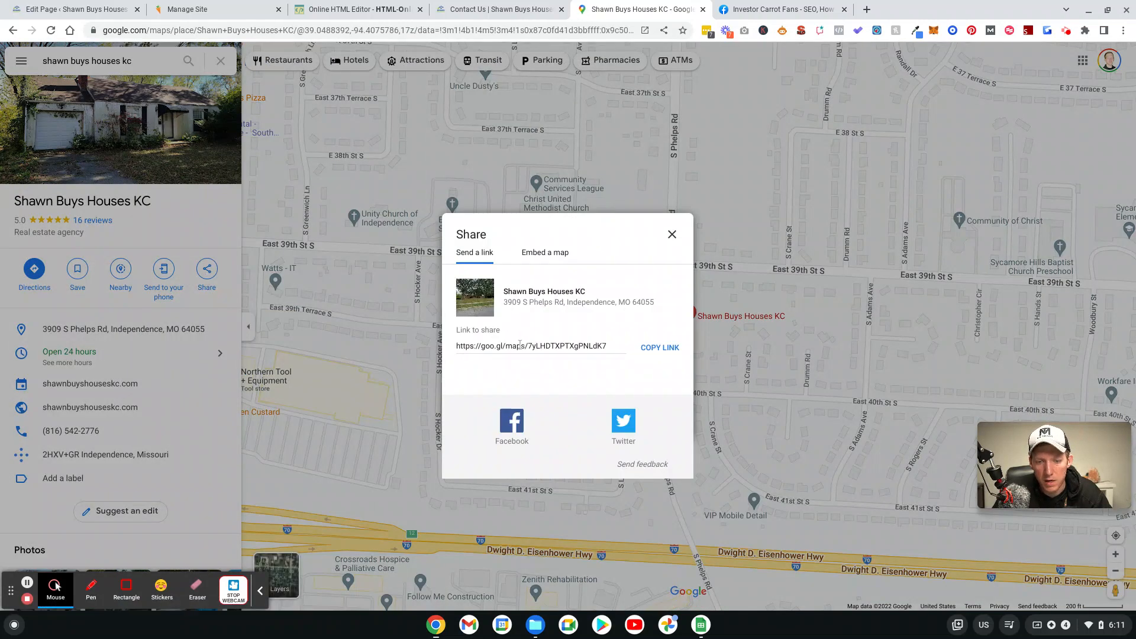
pyautogui.click(644, 349)
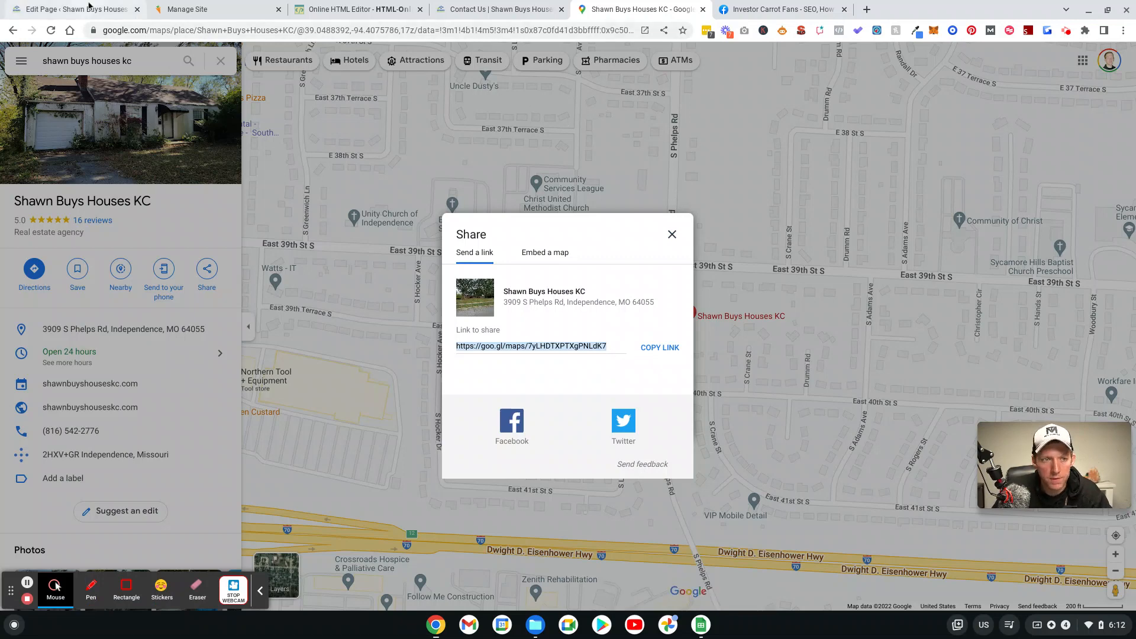
# - Compare the [company] link in the page editor with the live contact page, and highlight the start of the business name in the map shortcode
pyautogui.click(94, 10)
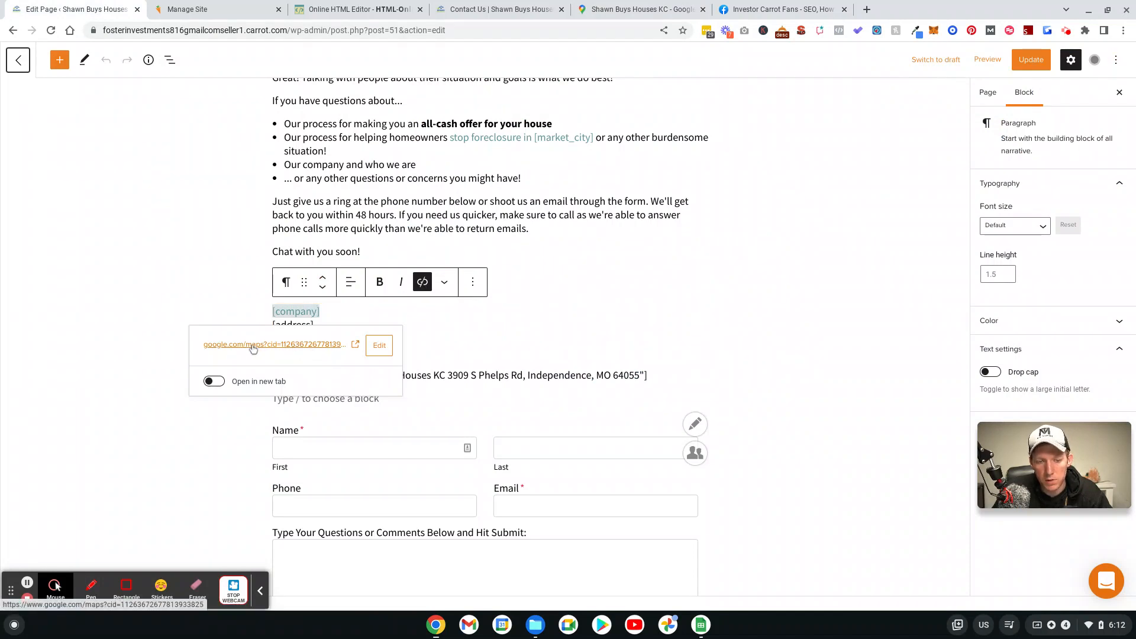
pyautogui.click(151, 246)
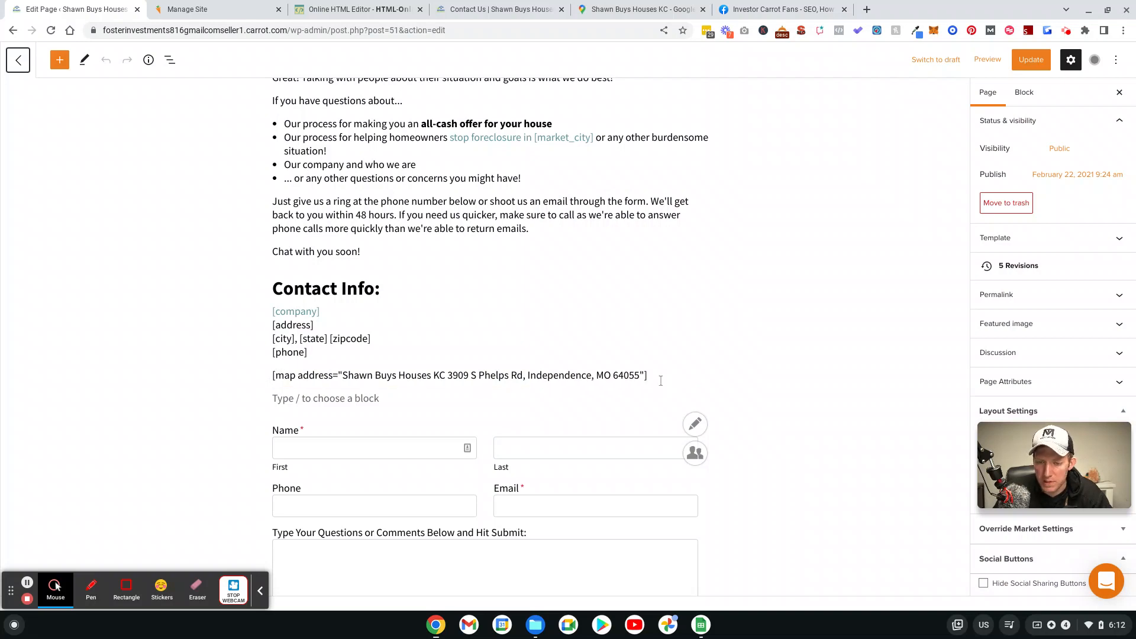
pyautogui.click(488, 10)
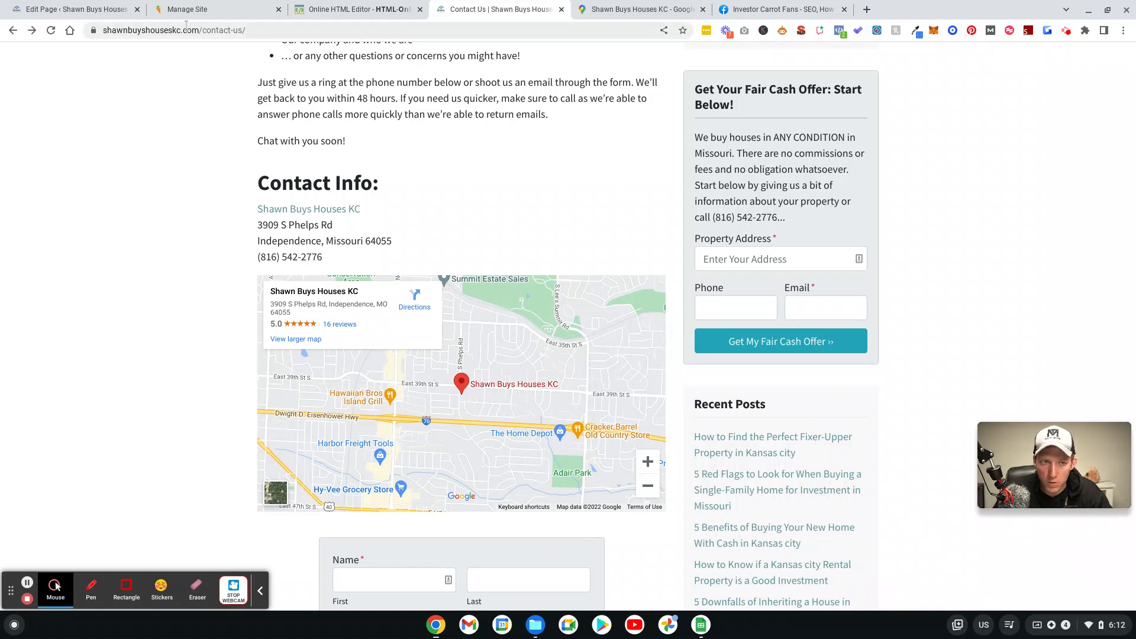
pyautogui.click(96, 10)
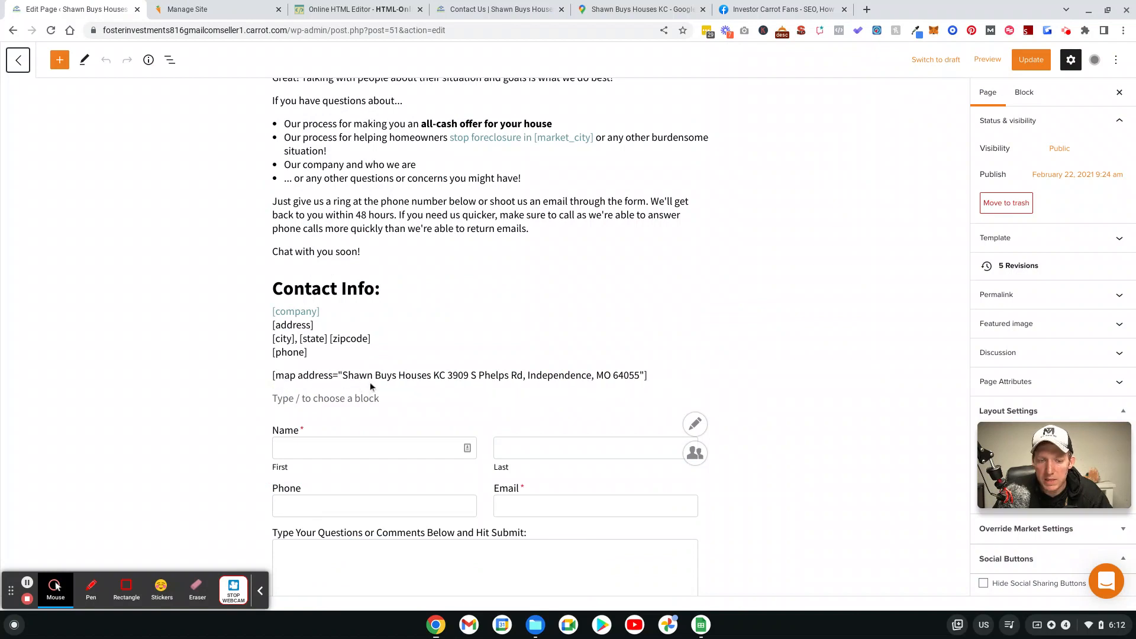
pyautogui.moveTo(344, 377); pyautogui.dragTo(398, 377)
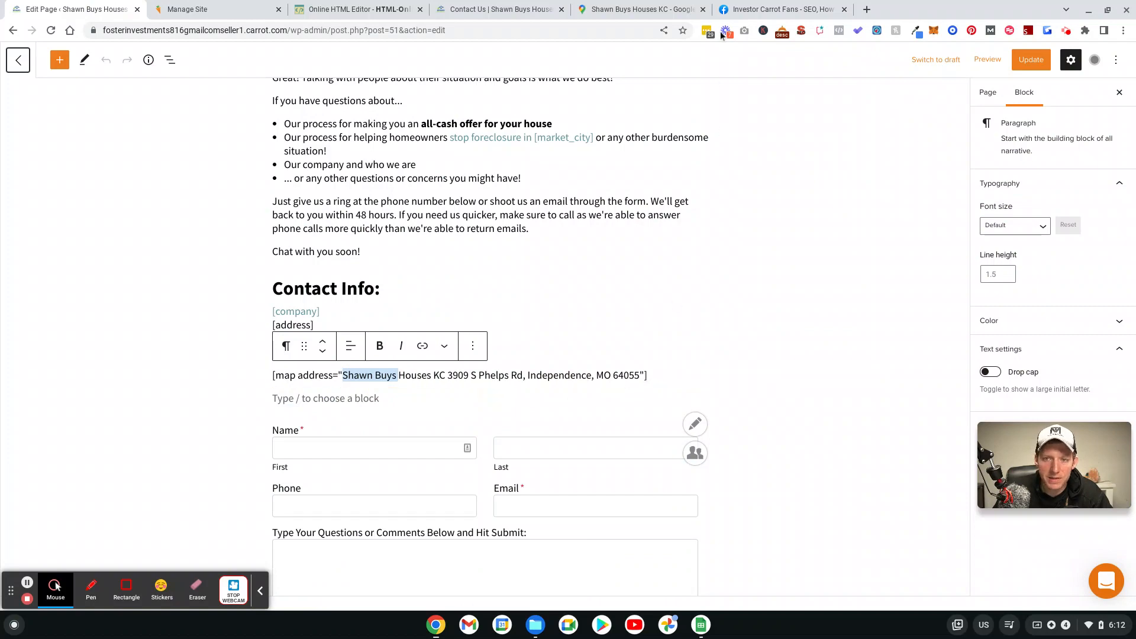
# - Close the Google Maps share dialog and check the listing's address against the site settings and the page's map shortcode
pyautogui.click(633, 10)
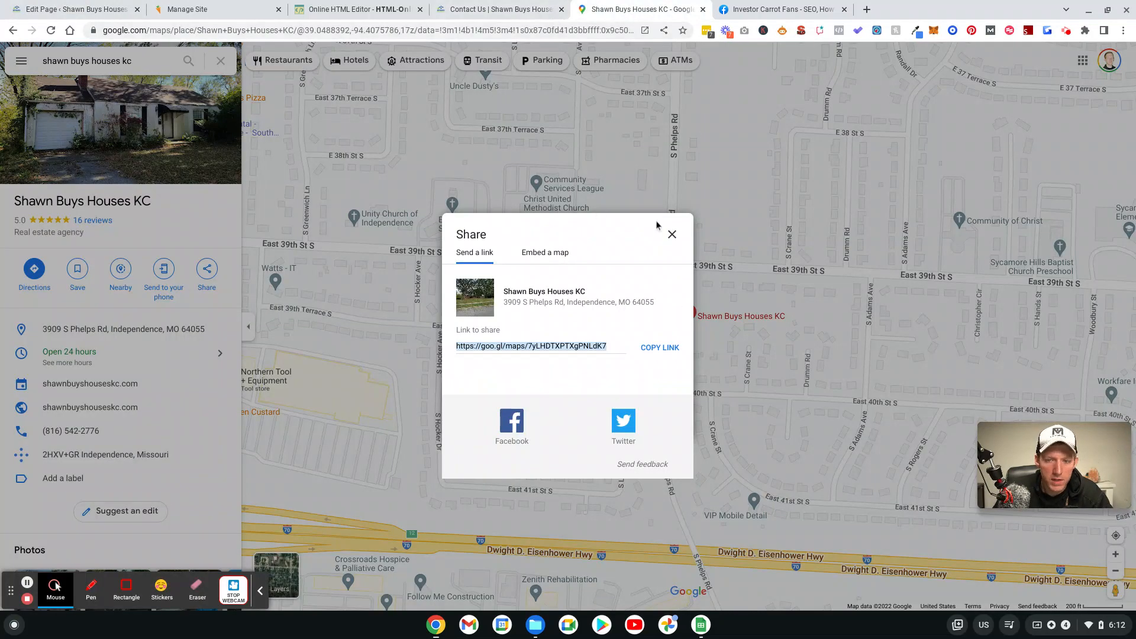
pyautogui.click(672, 234)
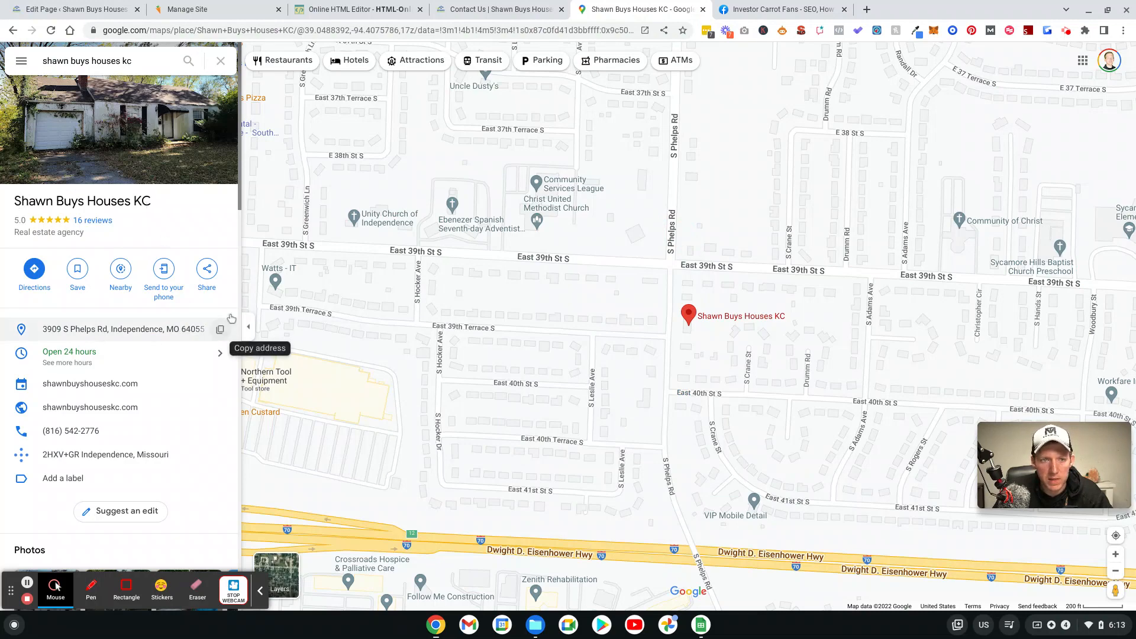
pyautogui.click(190, 8)
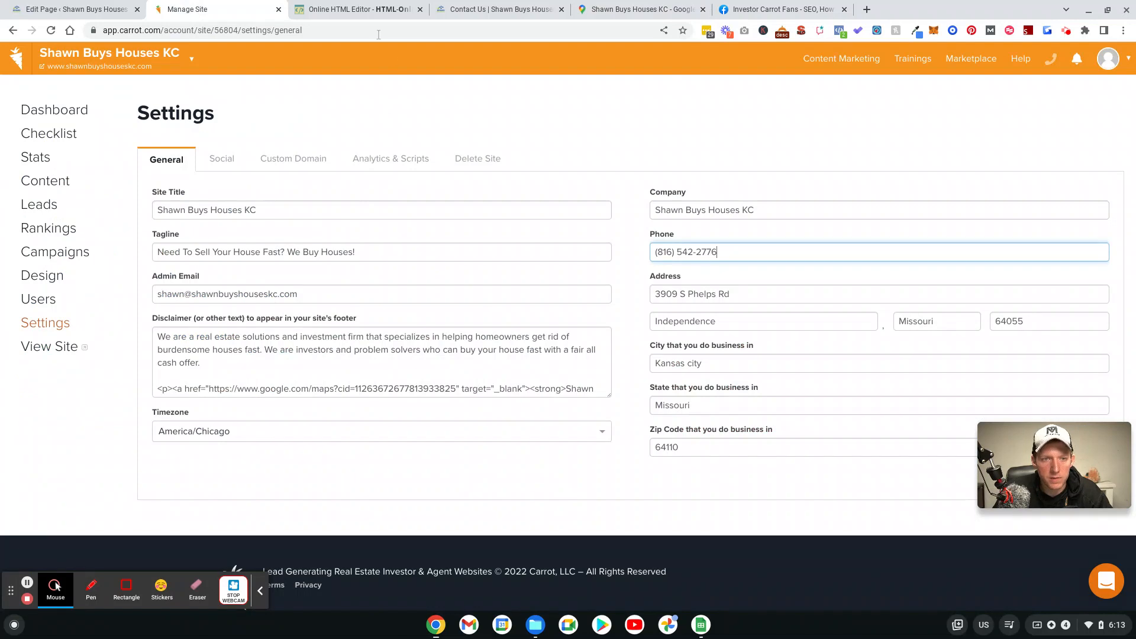
pyautogui.click(76, 9)
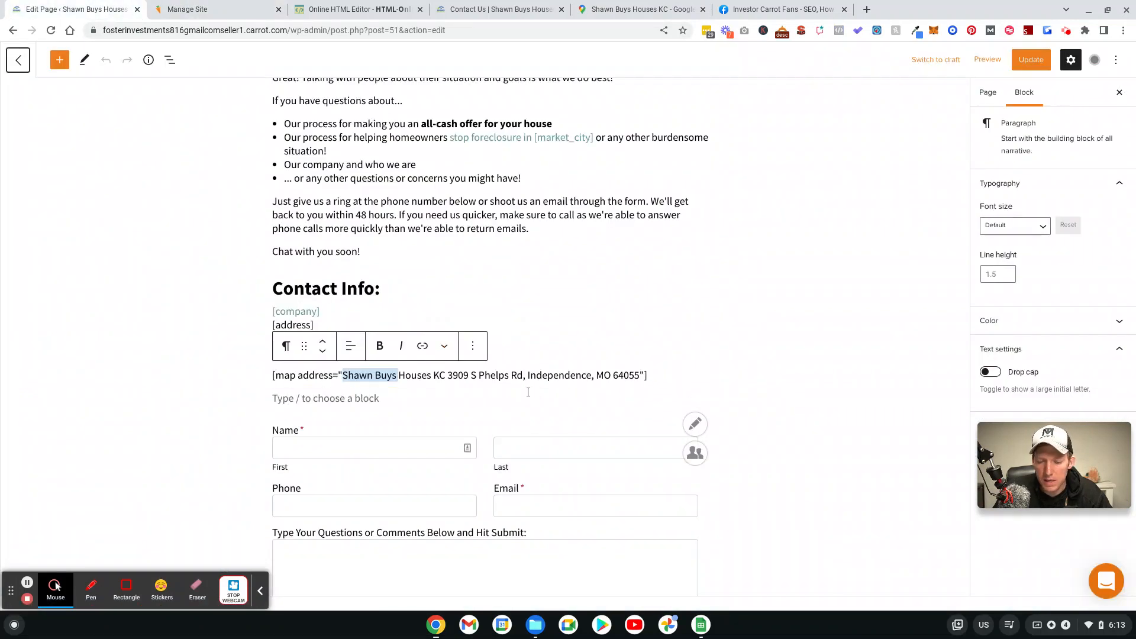
pyautogui.click(198, 342)
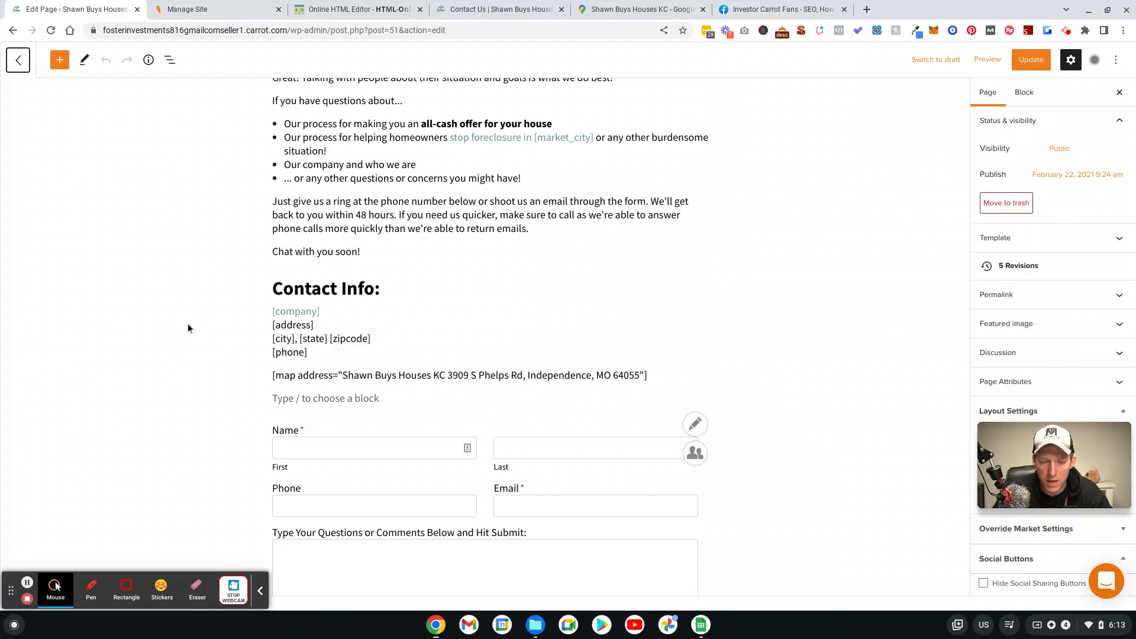
pyautogui.click(342, 10)
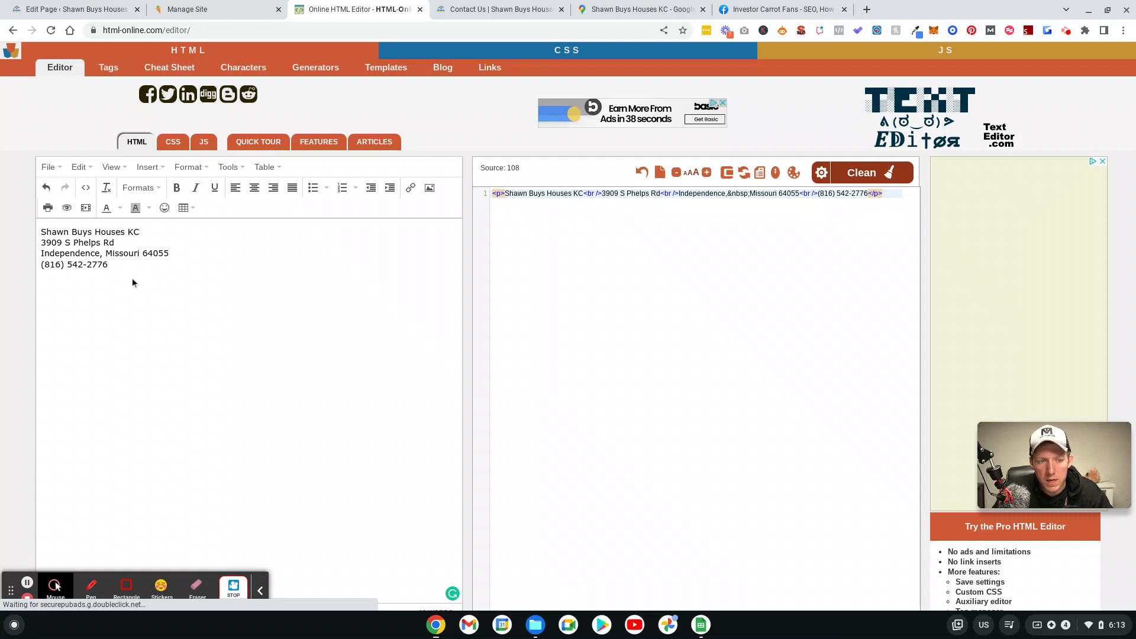
pyautogui.moveTo(42, 231); pyautogui.dragTo(142, 234)
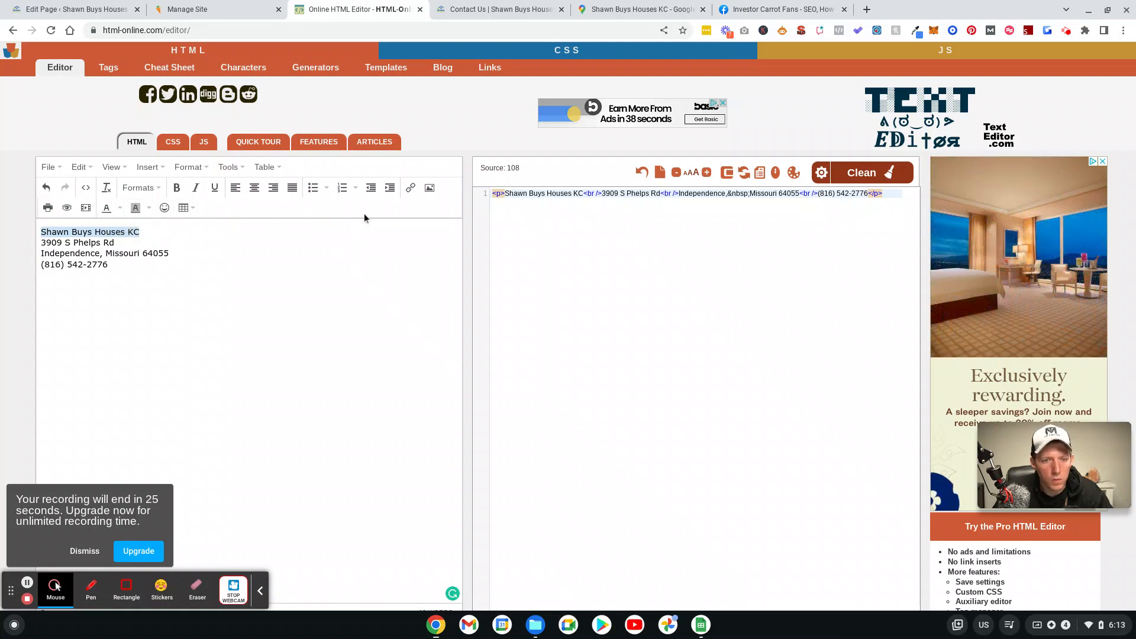
pyautogui.click(411, 188)
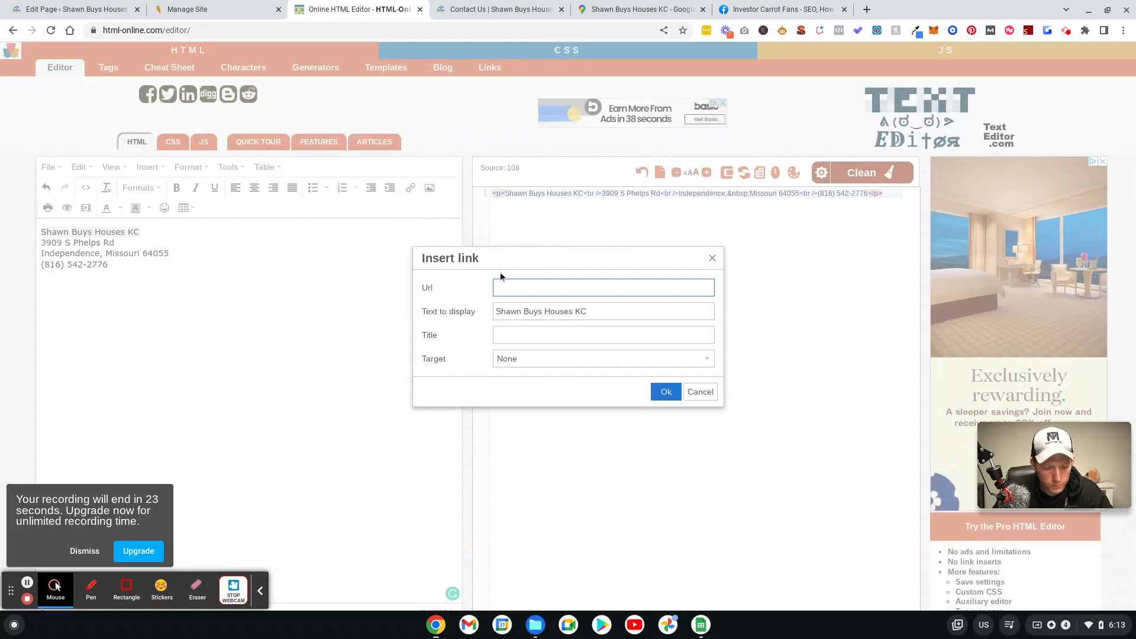
pyautogui.hotkey('ctrl', 'v')
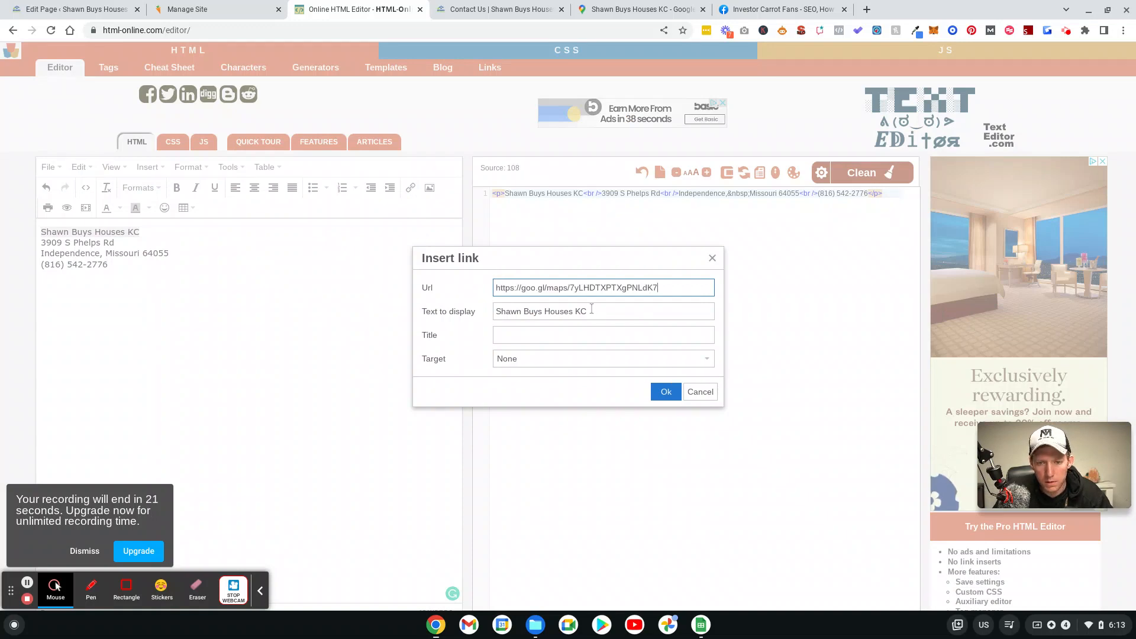
pyautogui.click(663, 388)
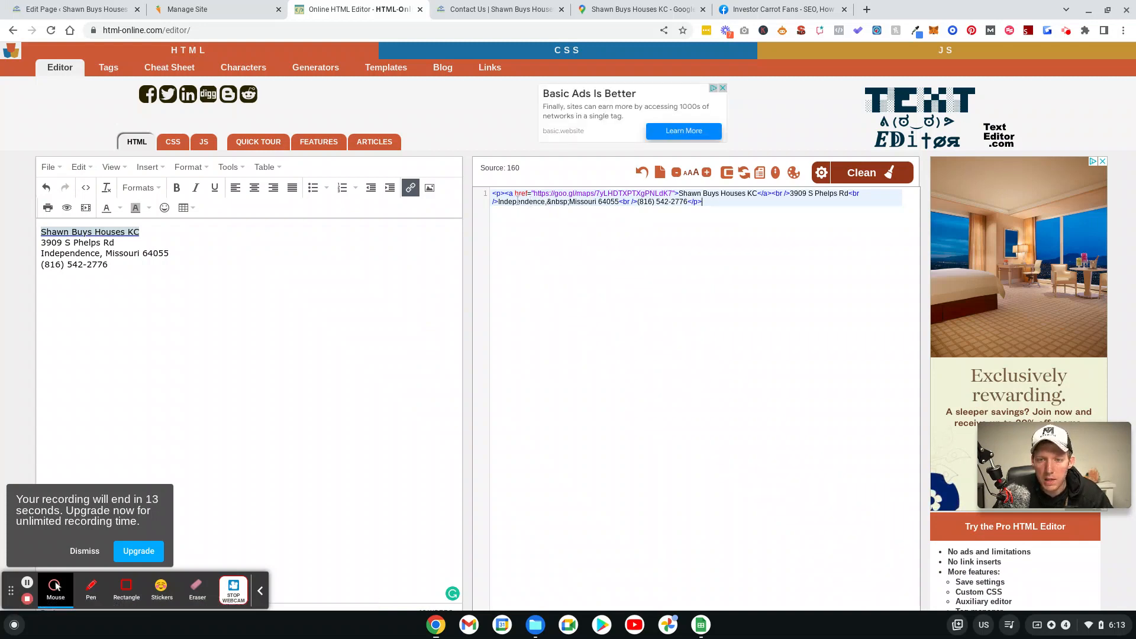
pyautogui.click(186, 9)
pyautogui.click(83, 11)
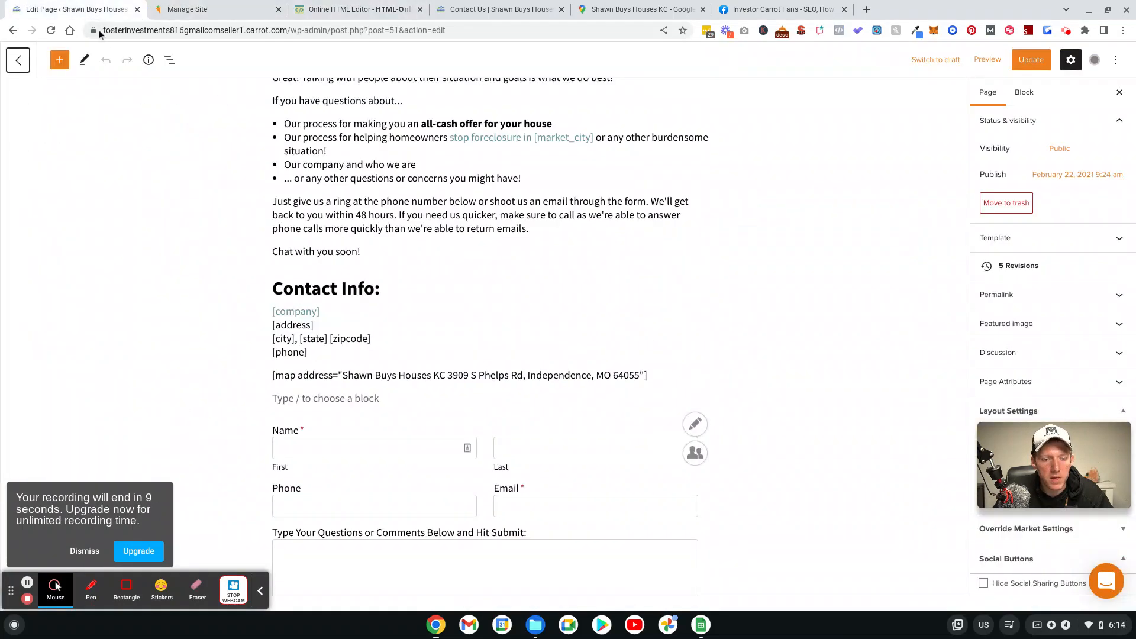